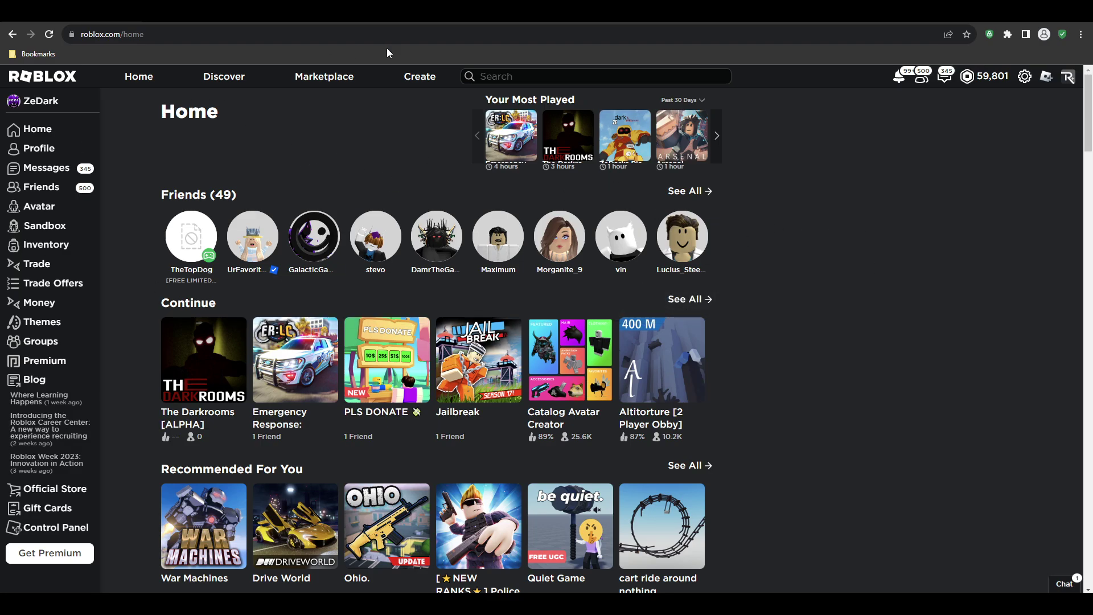
# Step: Get the free Tors-no bundle from the Marketplace's free characters
pyautogui.click(325, 77)
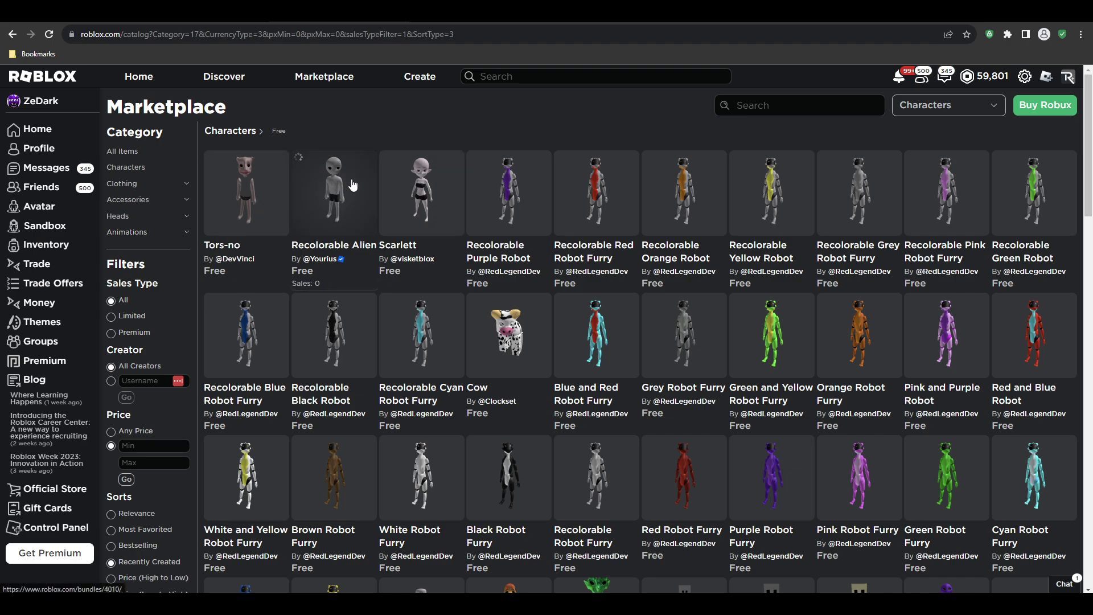
pyautogui.click(252, 206)
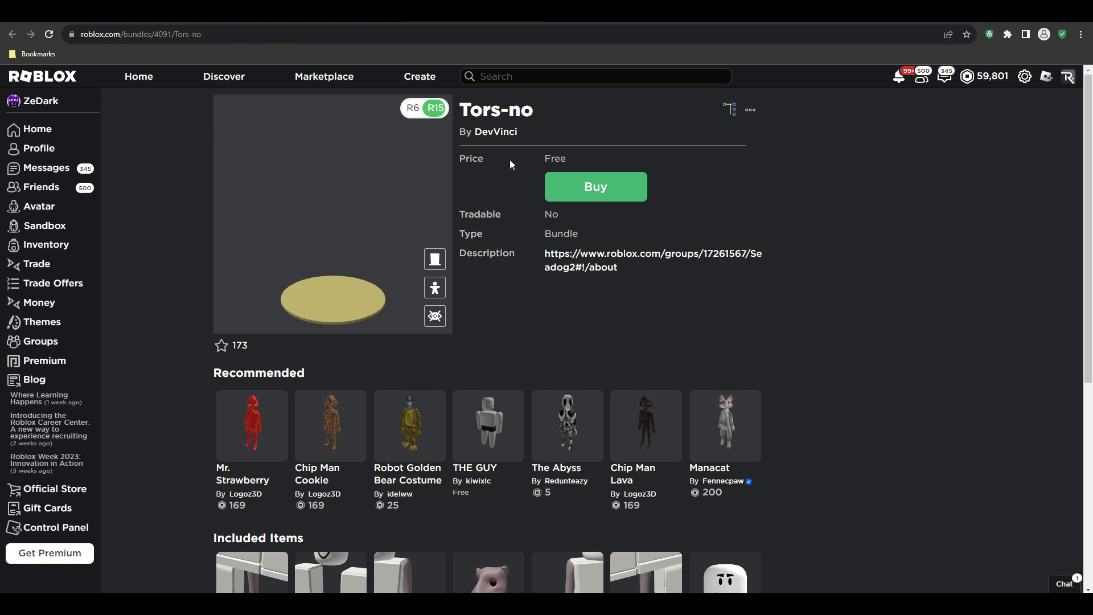
pyautogui.click(595, 187)
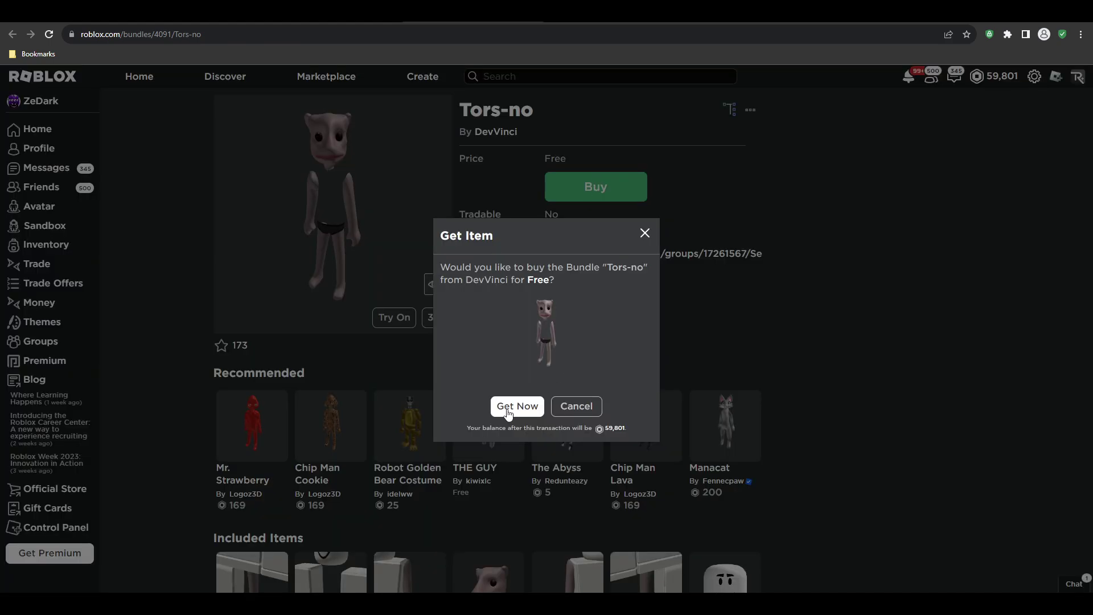
pyautogui.click(517, 405)
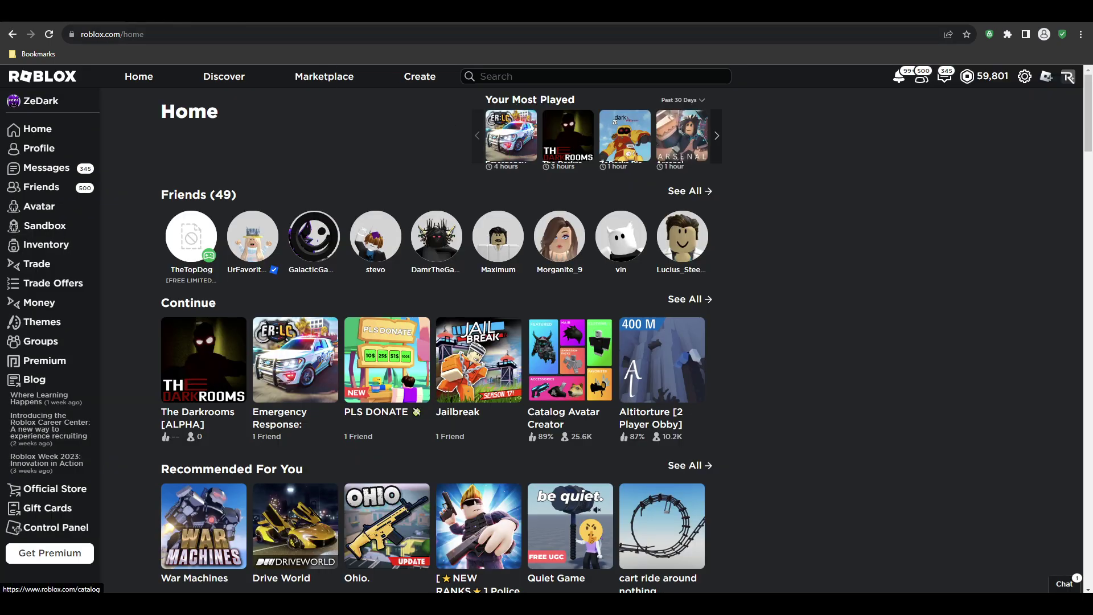
# Step: Filter the Marketplace to free Characters, sorted by Recently Created
pyautogui.click(323, 76)
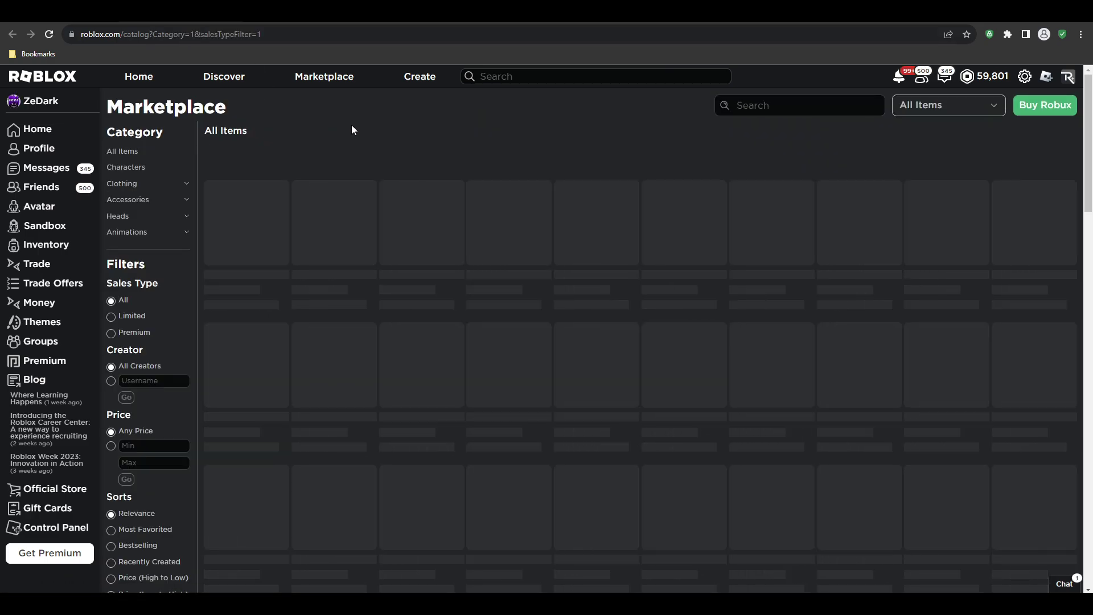
pyautogui.click(128, 167)
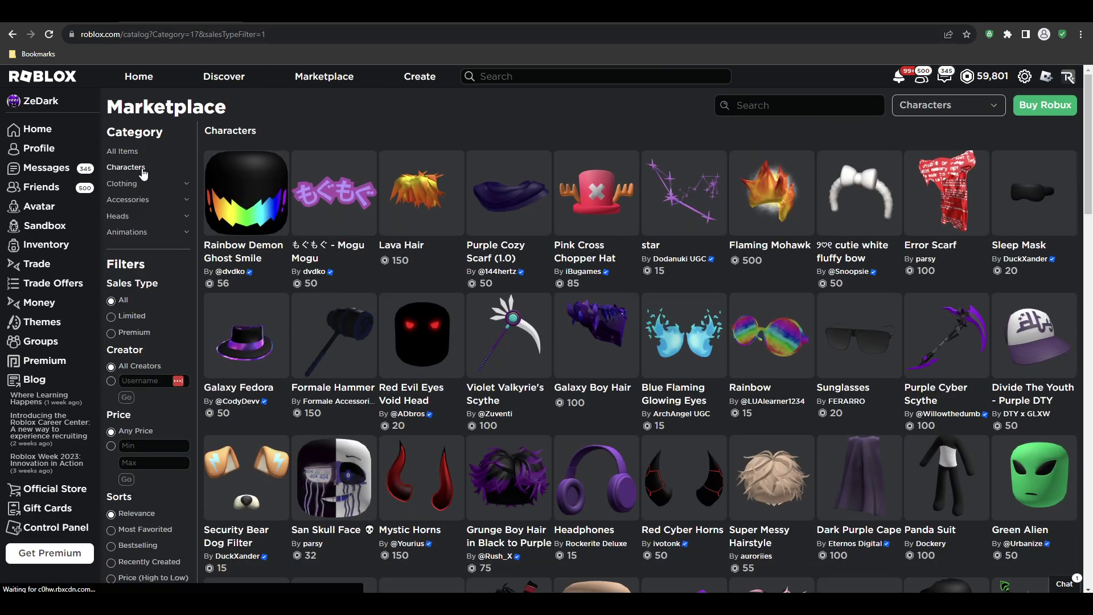
pyautogui.click(109, 444)
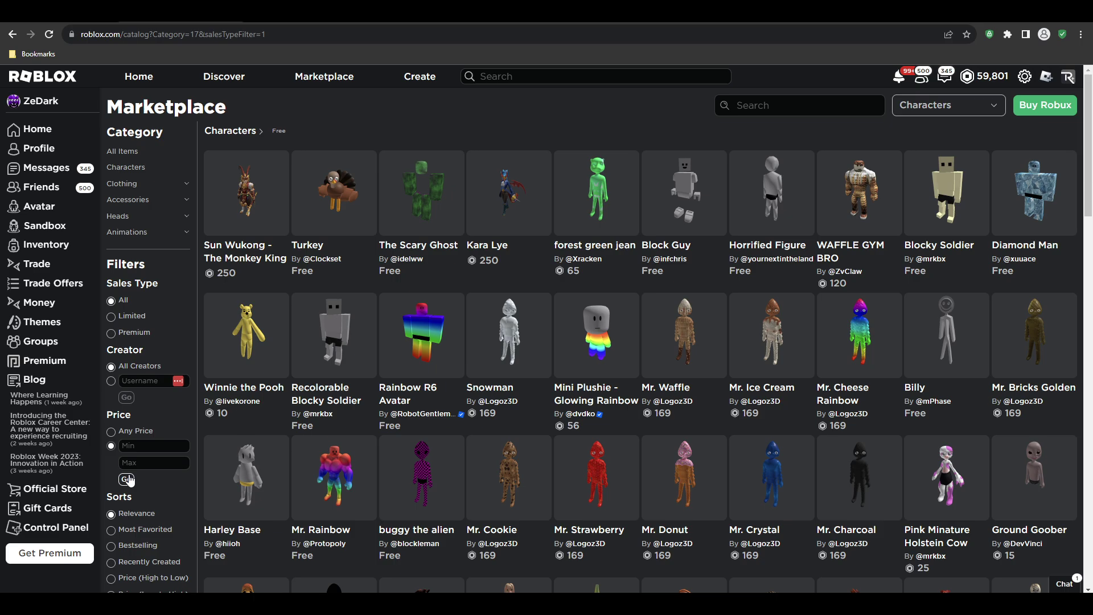
pyautogui.scroll(-1, 129, 485)
pyautogui.scroll(-2, 129, 486)
pyautogui.click(137, 449)
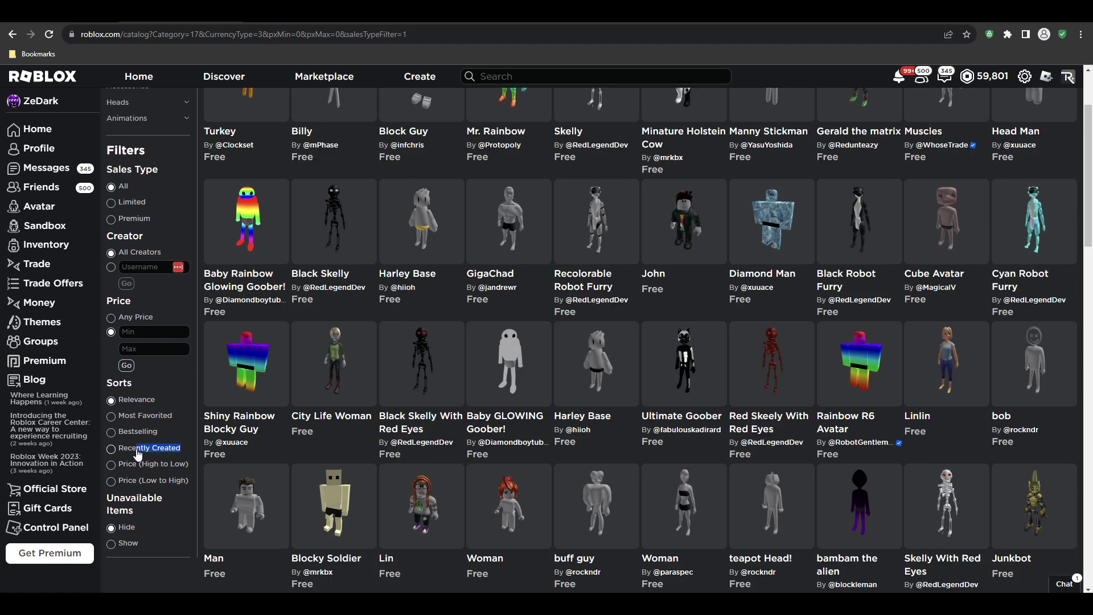
pyautogui.scroll(-5, 138, 372)
pyautogui.scroll(-3, 154, 282)
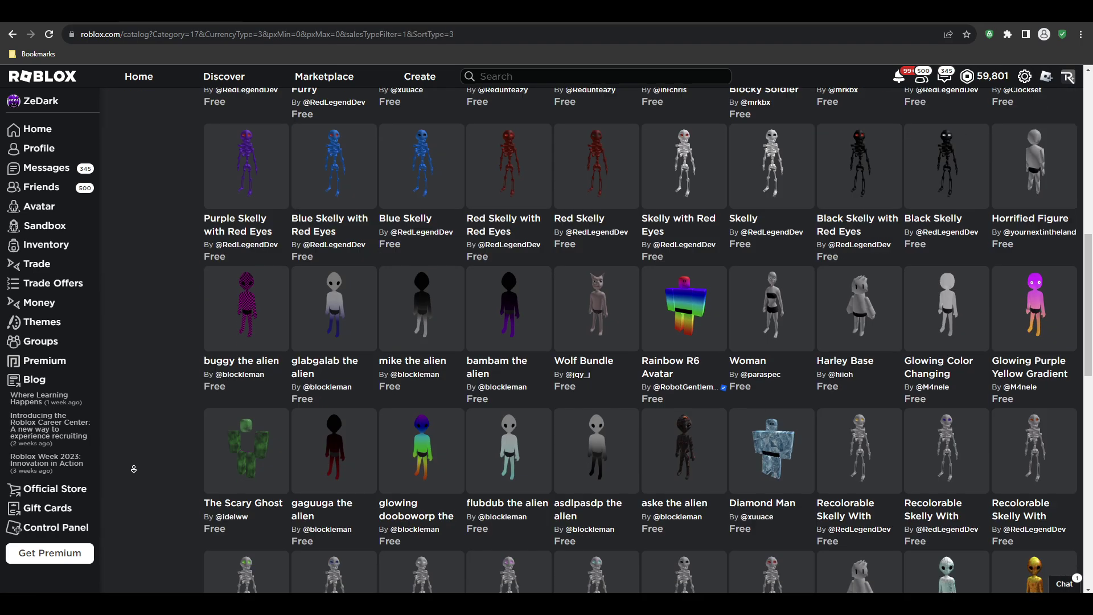
pyautogui.scroll(-2, 172, 186)
pyautogui.scroll(10, 172, 185)
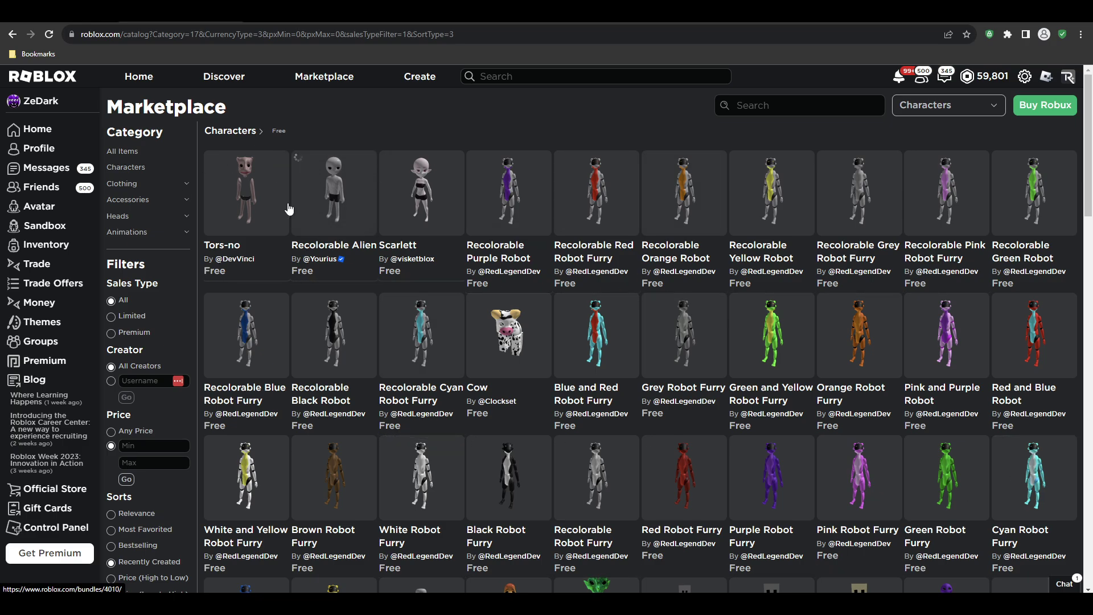
# Step: Wear the invis outfit from Characters > Creations and remove the test - Torso part
pyautogui.click(37, 129)
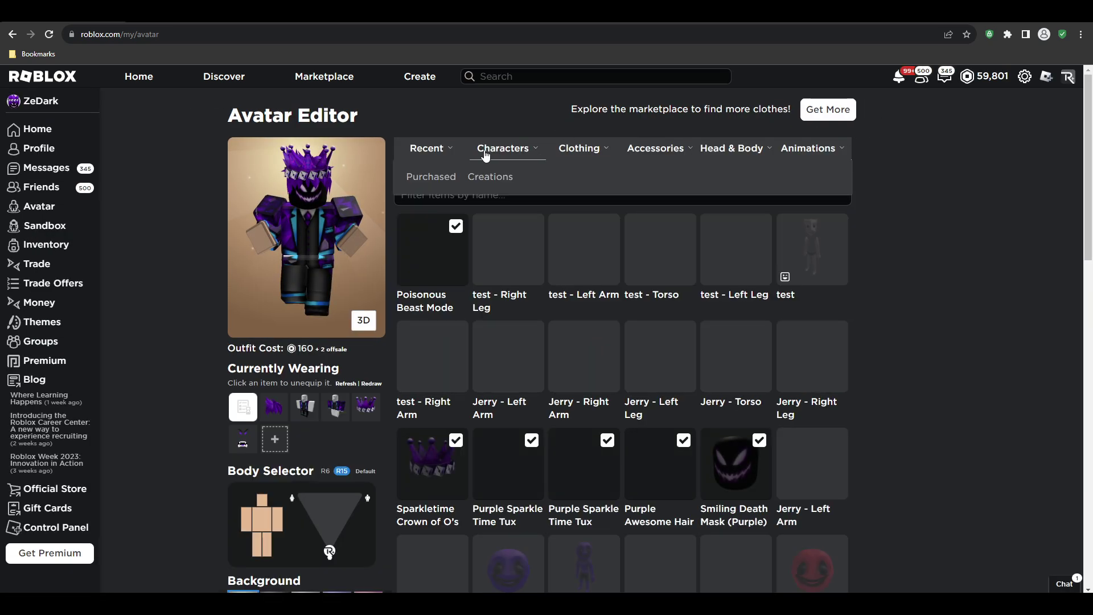
pyautogui.click(484, 174)
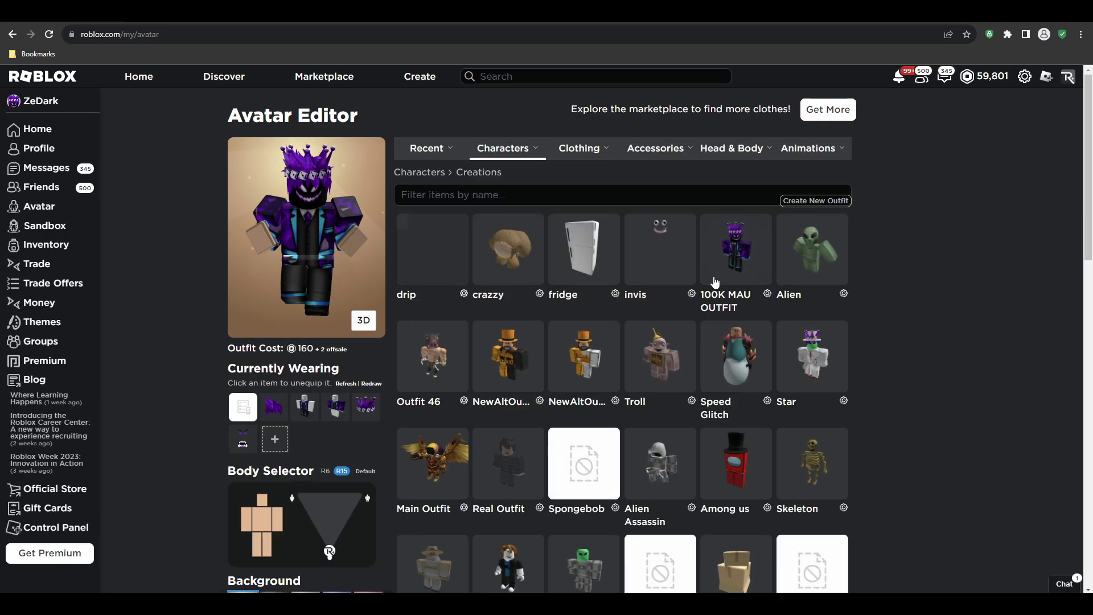
pyautogui.click(679, 265)
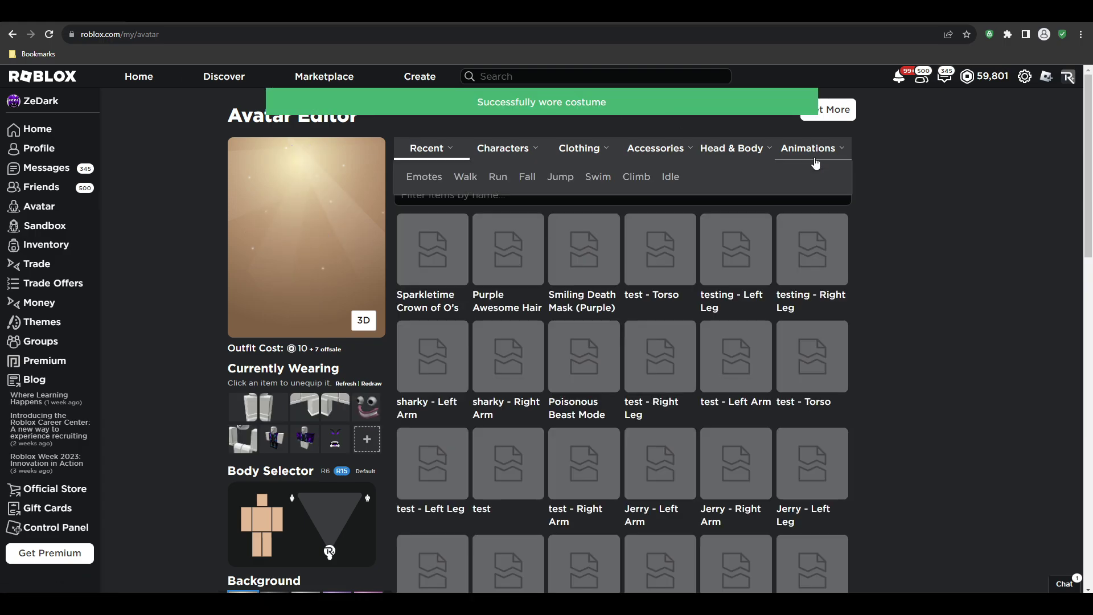
pyautogui.click(639, 240)
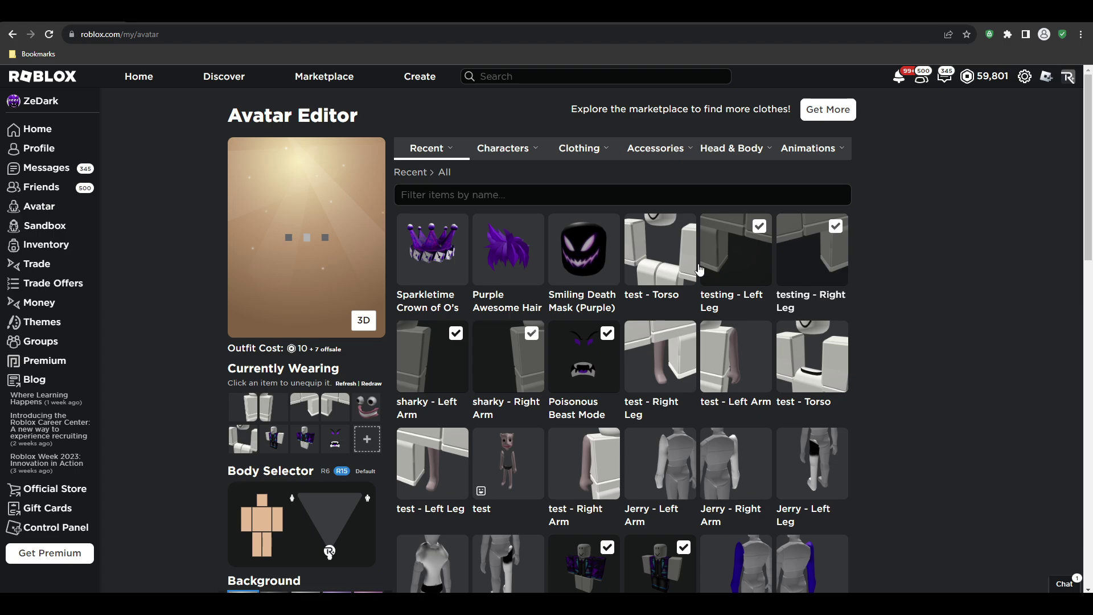
pyautogui.moveTo(732, 148)
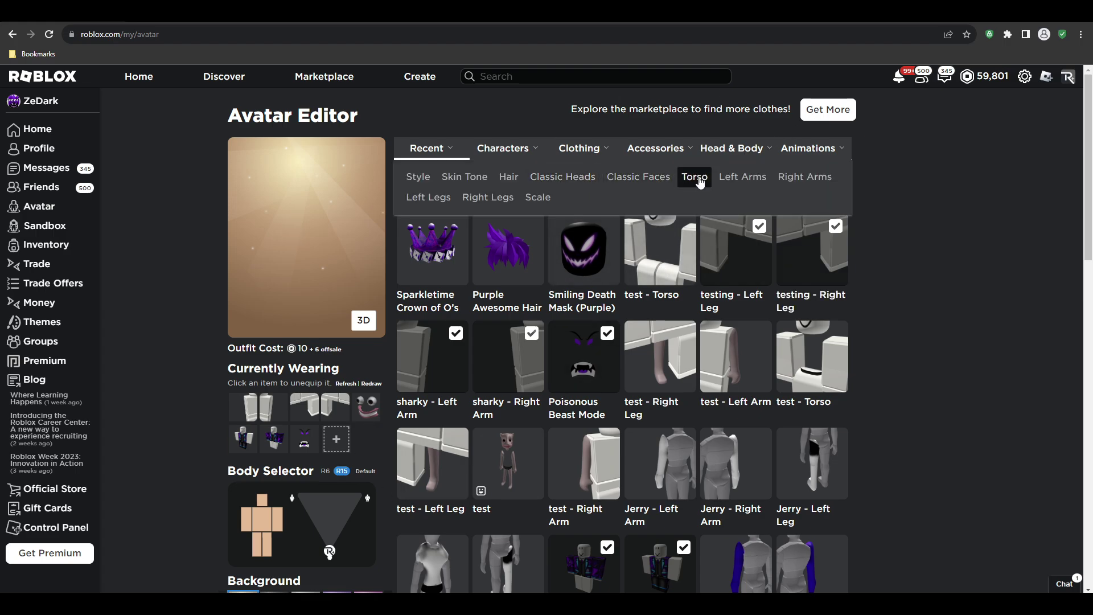
# Step: Equip test - Torso from the Head & Body Torso list
pyautogui.click(702, 181)
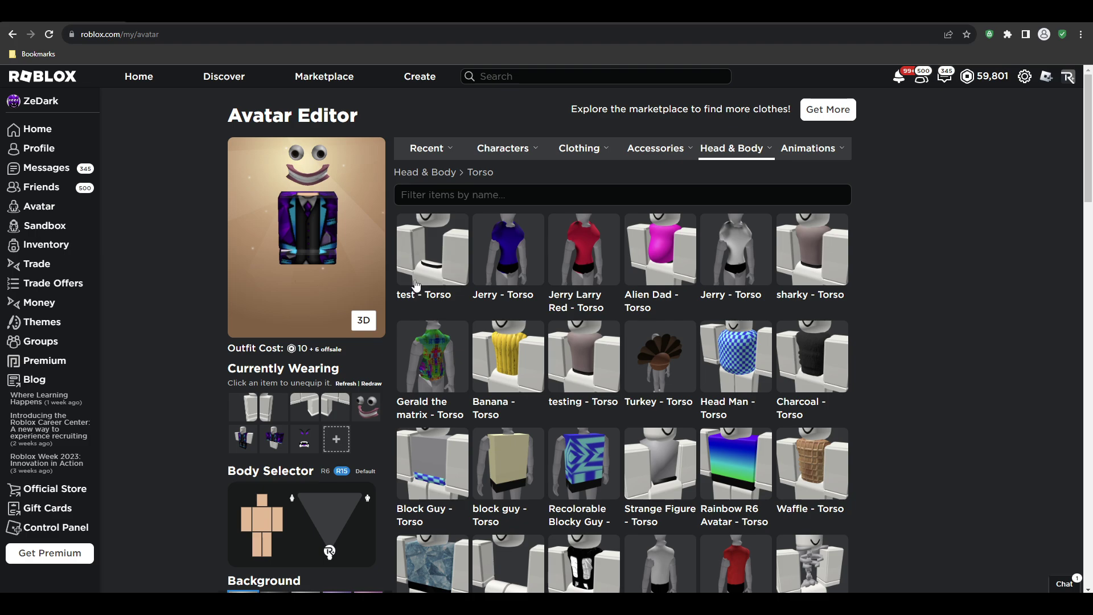
pyautogui.click(440, 257)
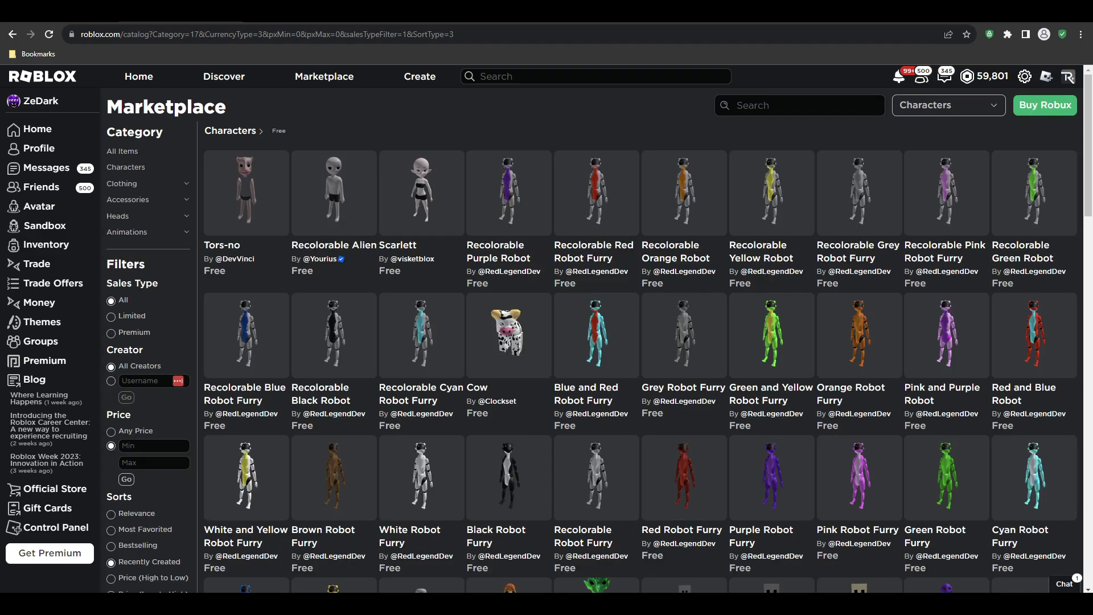
# Step: Switch back to the Avatar Editor tab showing the nearly invisible avatar
pyautogui.click(102, 12)
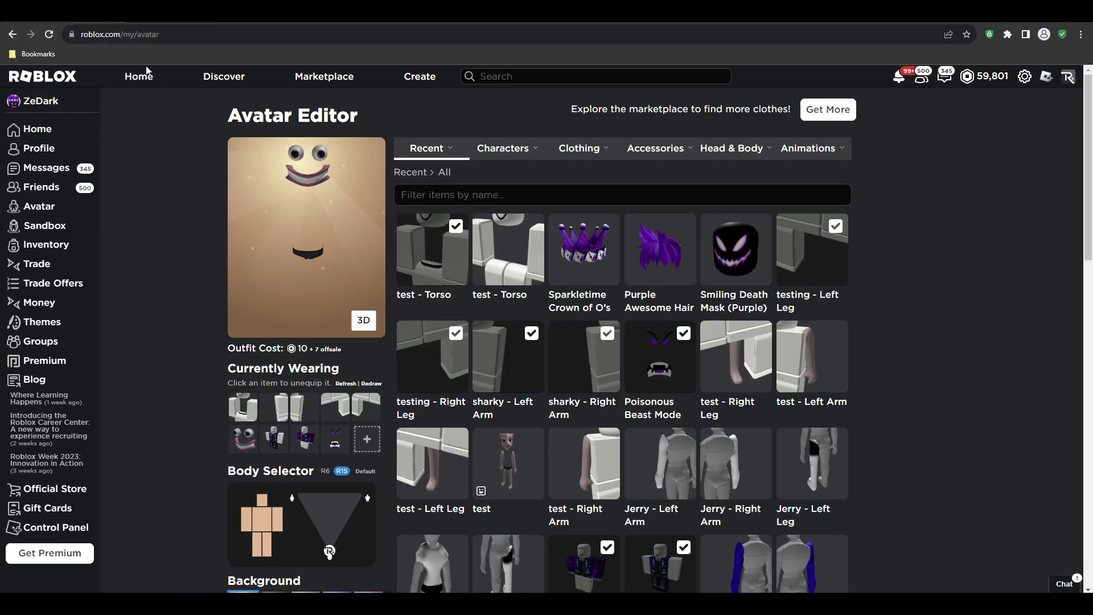